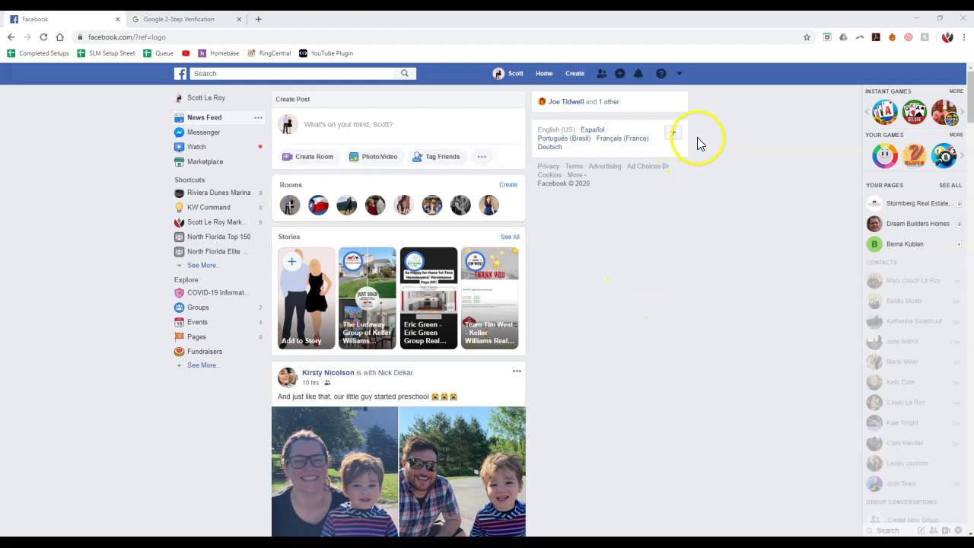
- Choose Settings from the account dropdown in Facebook's blue top bar
click(682, 76)
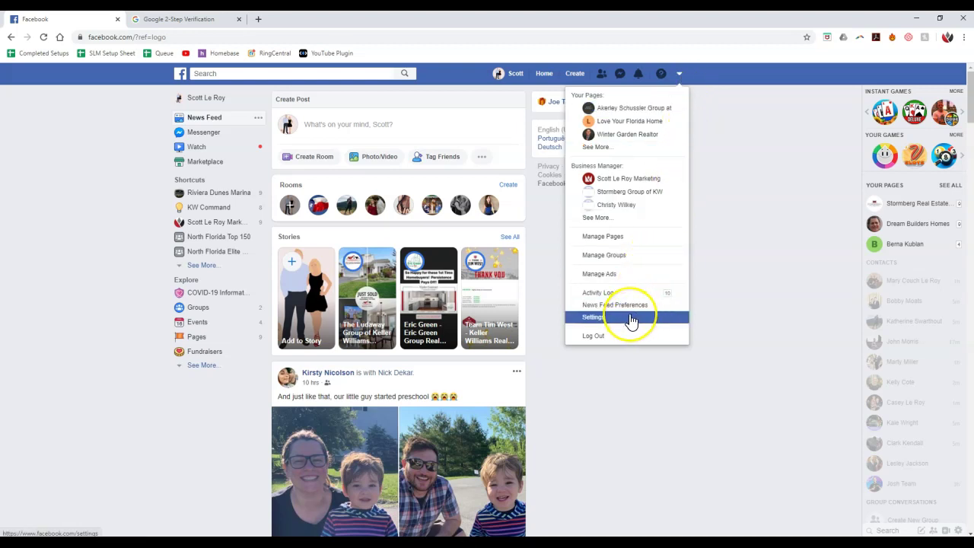
click(631, 320)
click(631, 320)
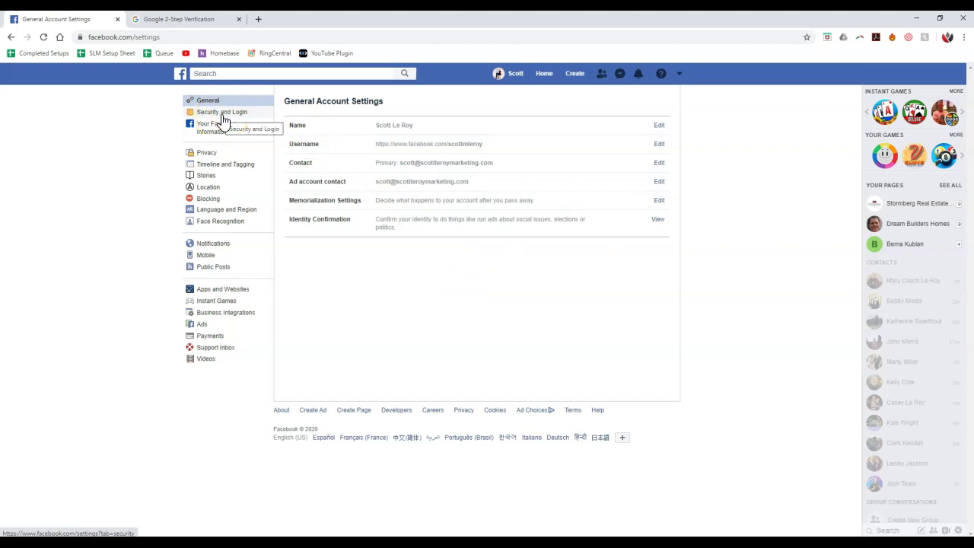
- Switch to the Security and Login section of the settings sidebar
click(222, 115)
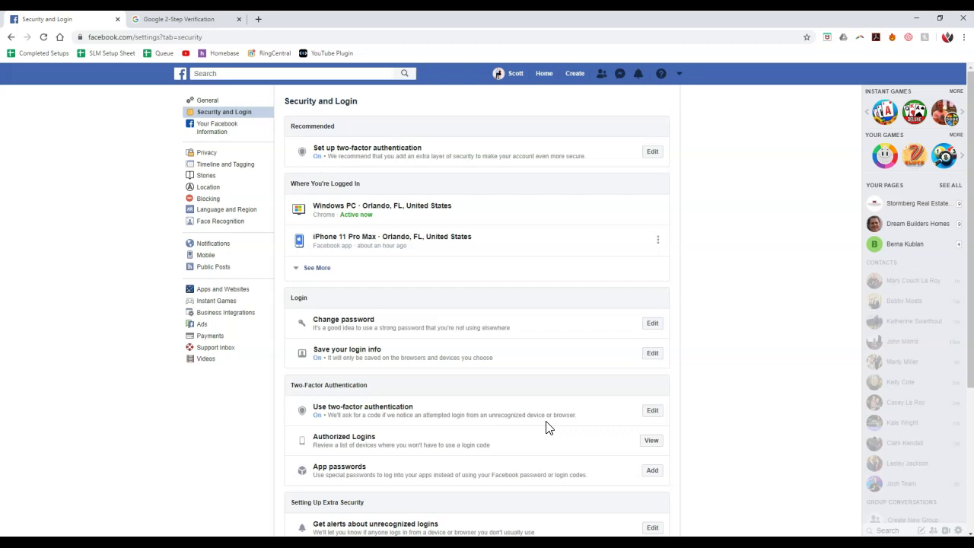
- Review the two-factor authentication settings, checking the text-message security method
click(651, 412)
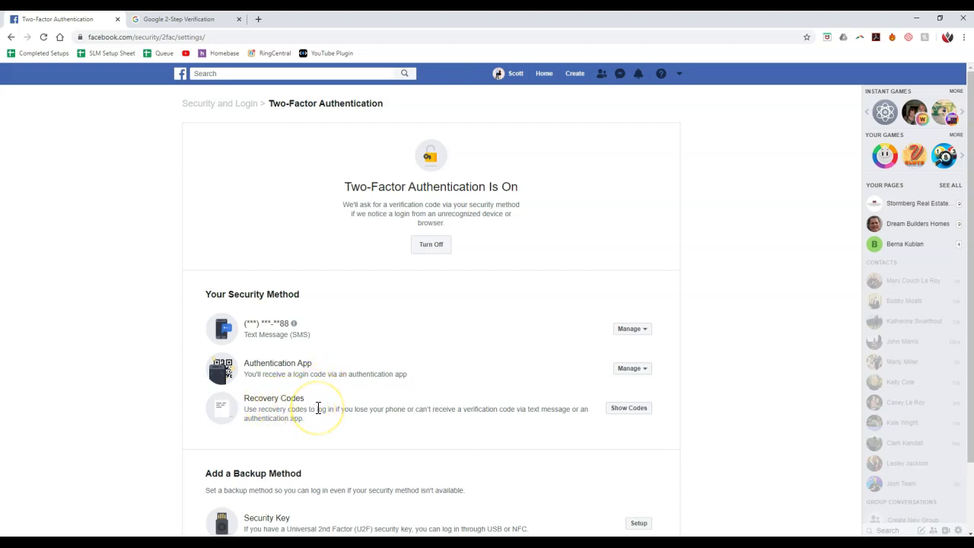
scroll(318, 409, down, 1)
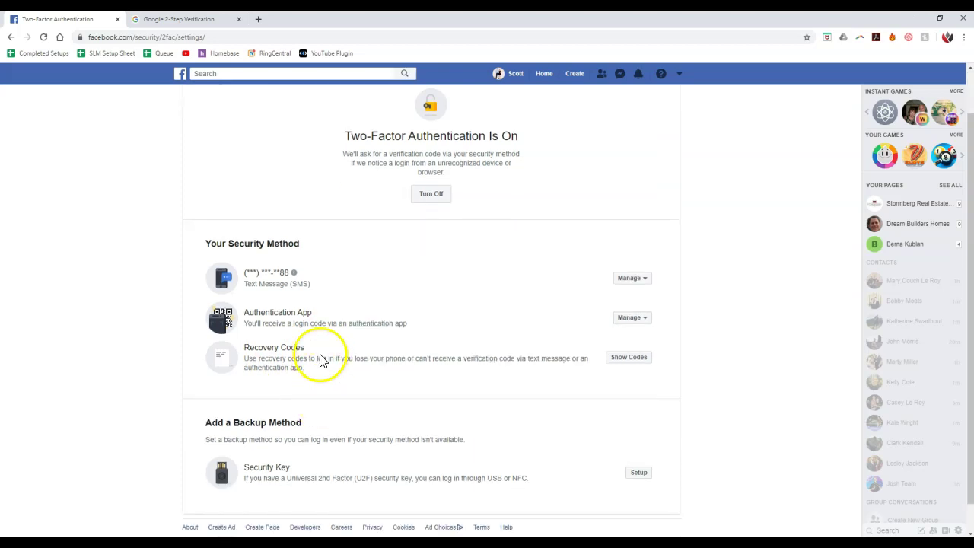
drag(319, 285, 246, 271)
click(271, 289)
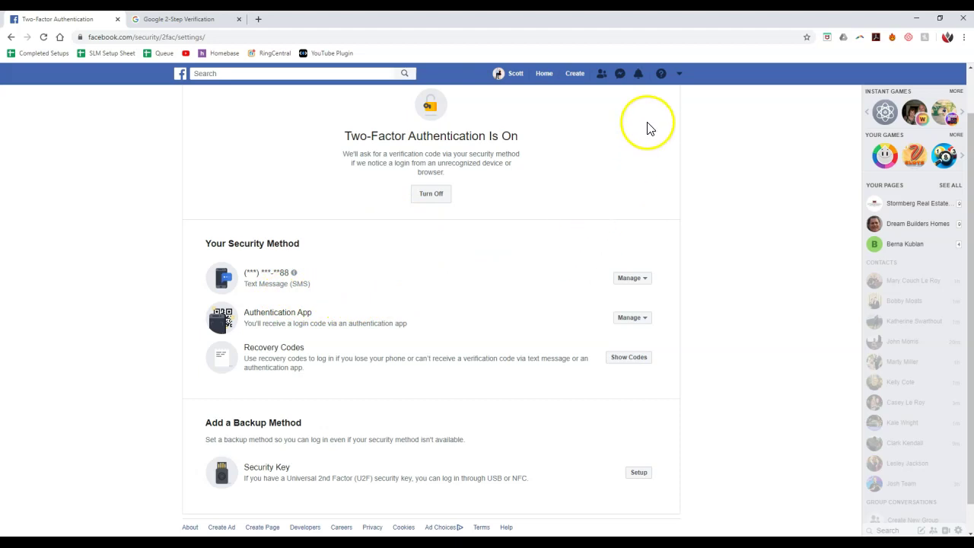
- Close the Facebook tab, leaving the Google 2-Step Verification page
click(679, 74)
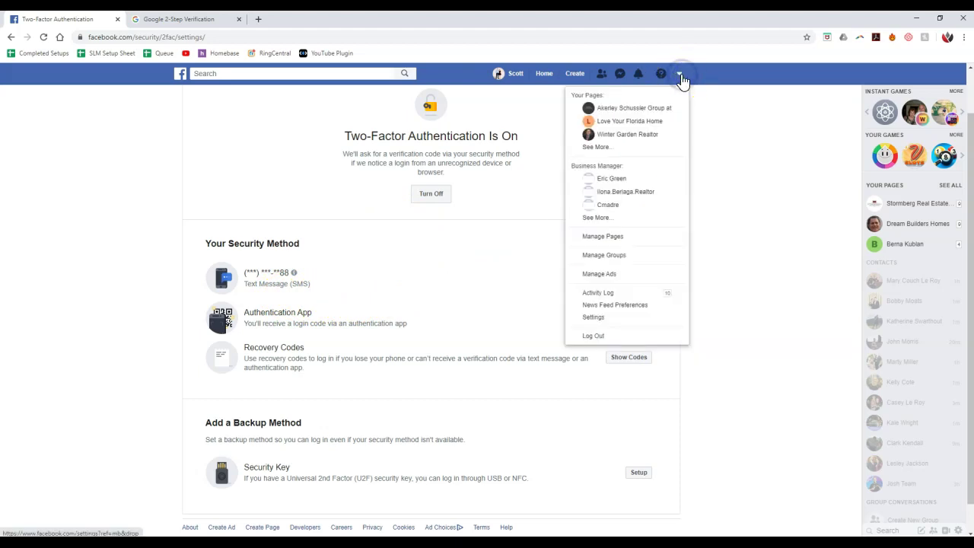
click(631, 318)
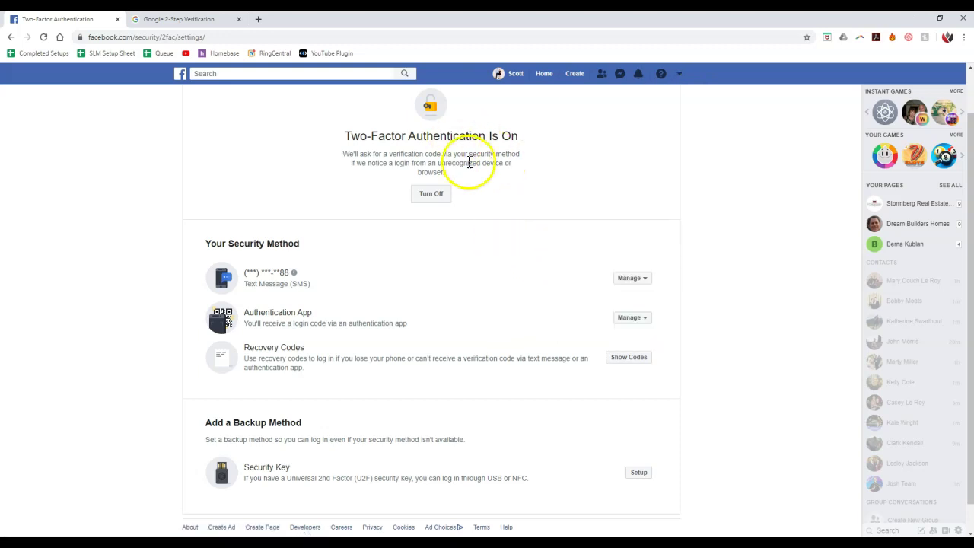
click(117, 19)
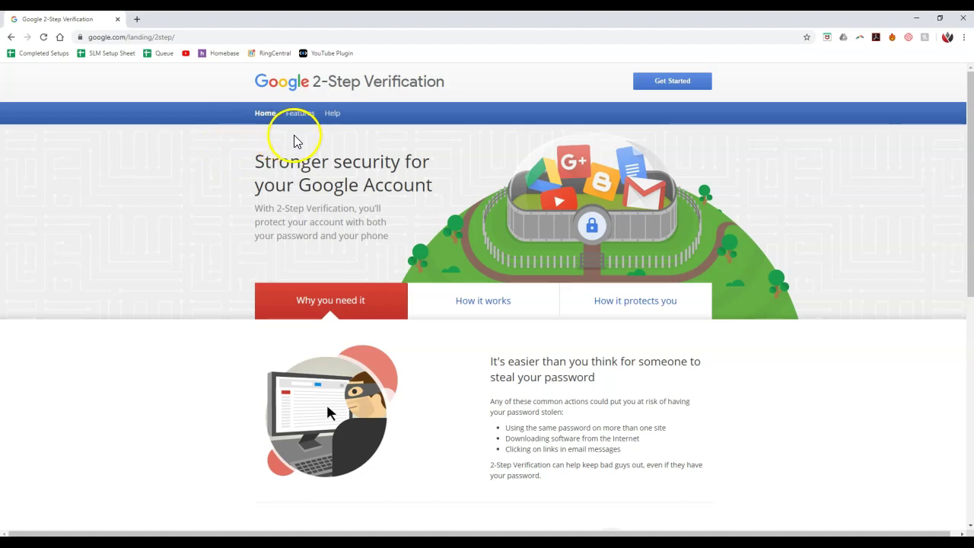
- Start 2-Step Verification enrollment from the Google landing page's Get Started button
click(106, 36)
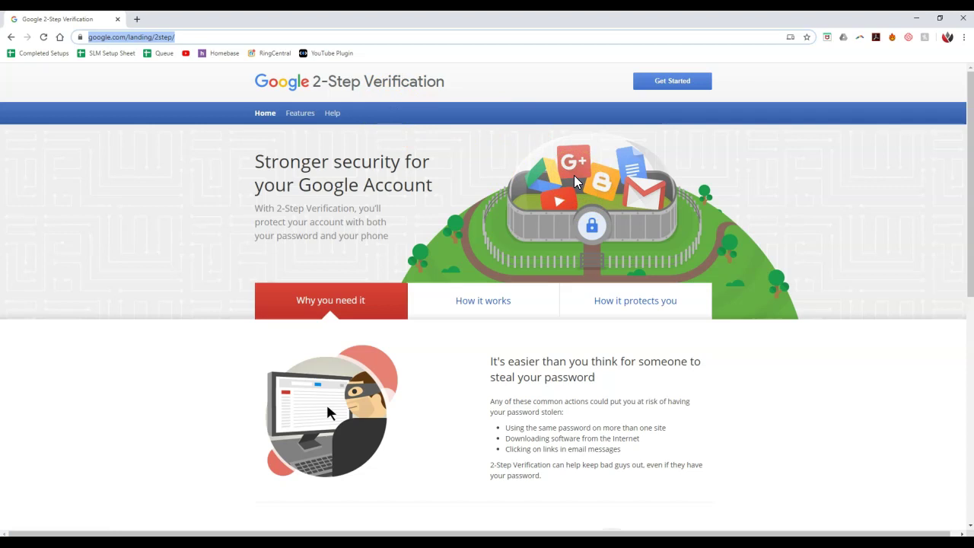
click(673, 86)
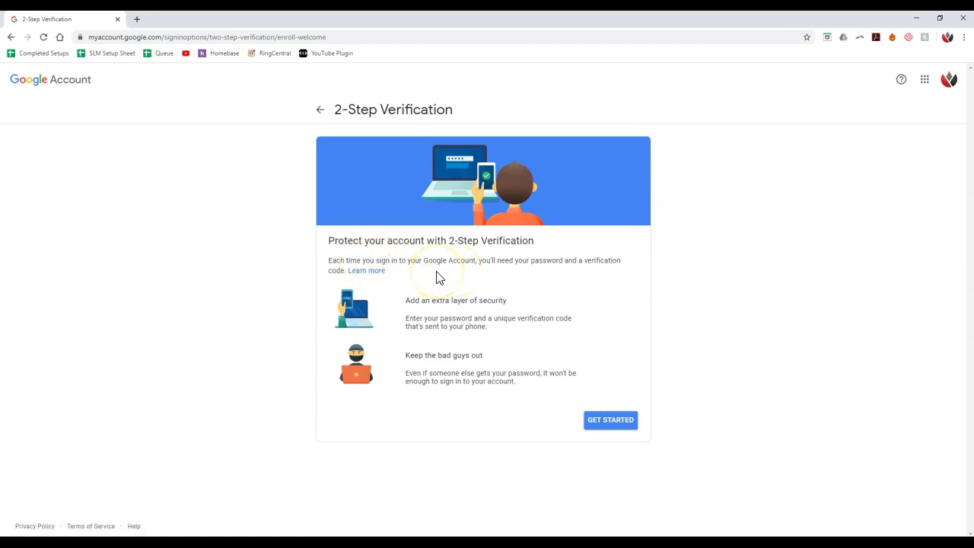
click(595, 422)
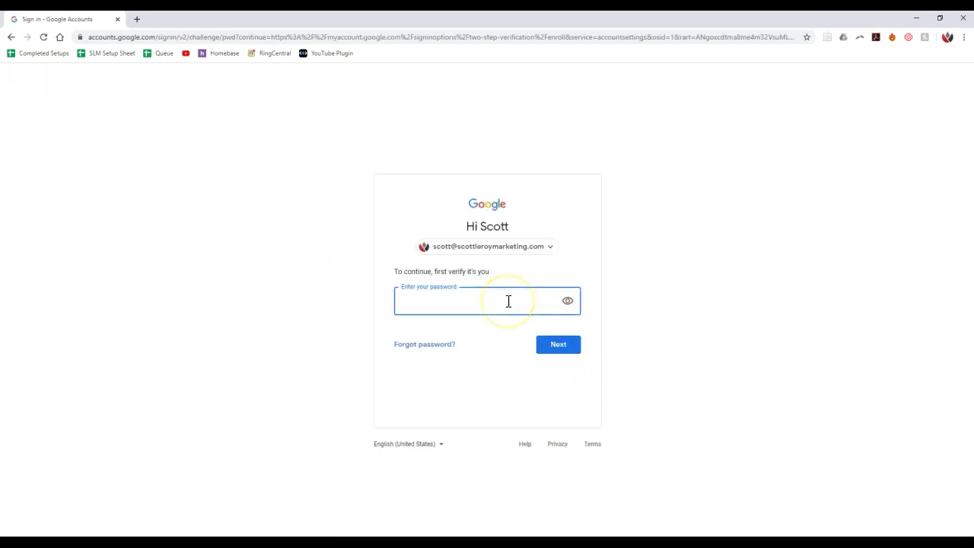
- Sign in with another Google account by entering its e-mail address and password
click(508, 301)
click(539, 247)
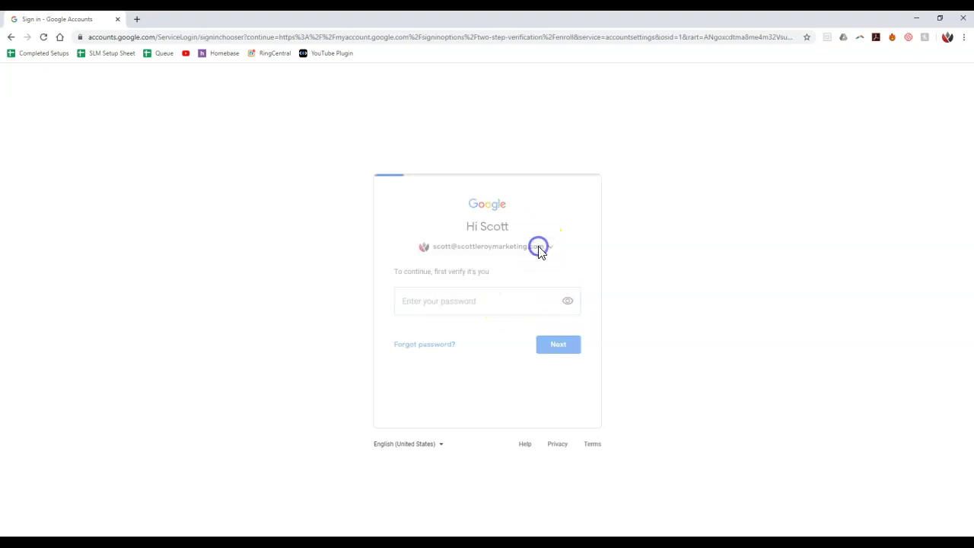
click(487, 293)
click(467, 287)
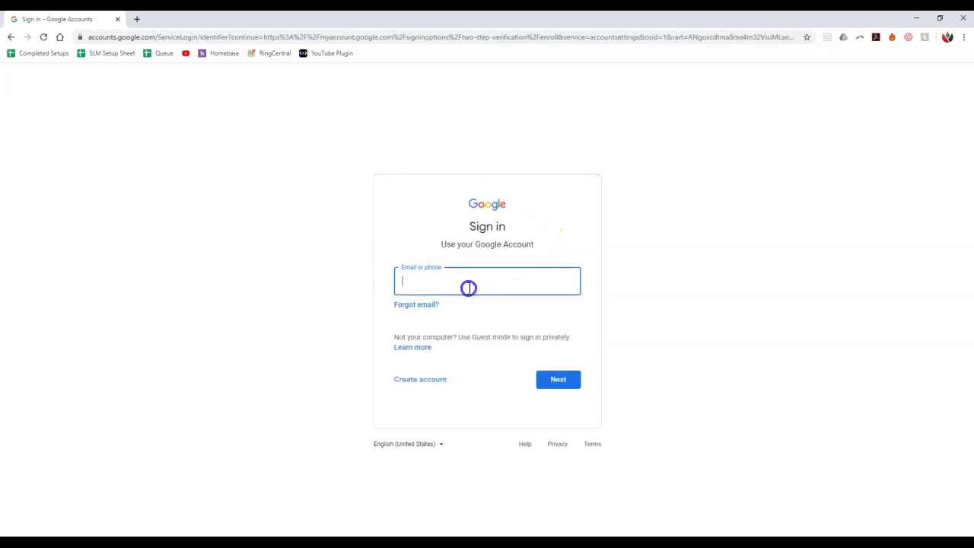
key(Return)
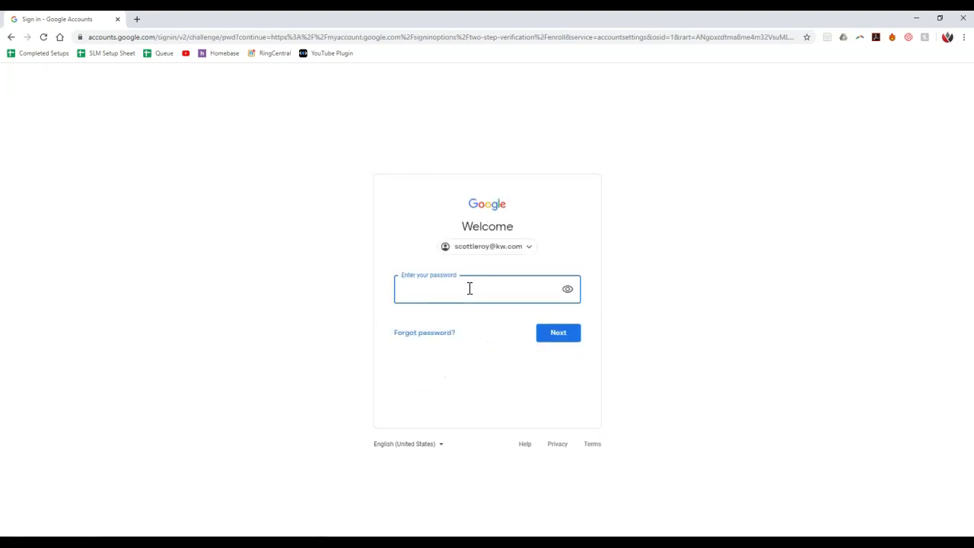
key(Return)
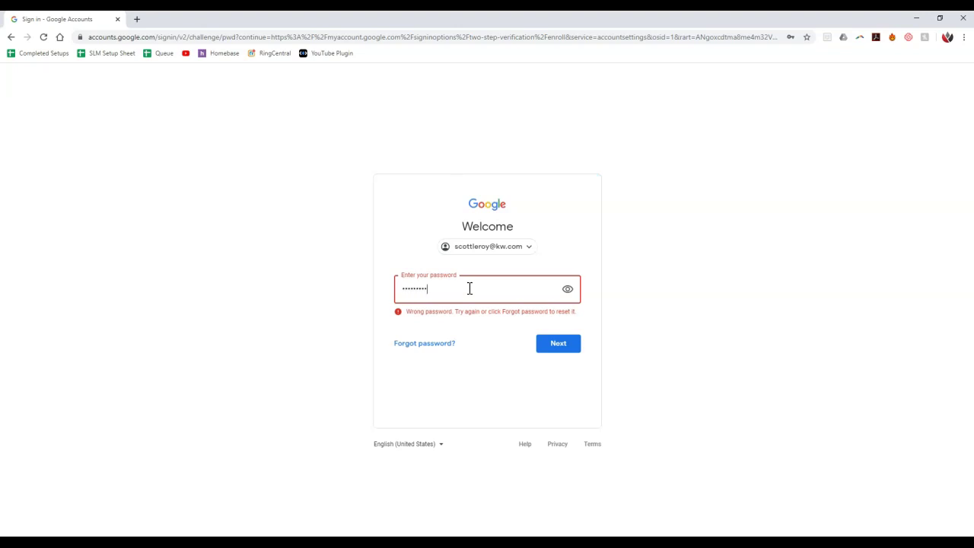
key(Return)
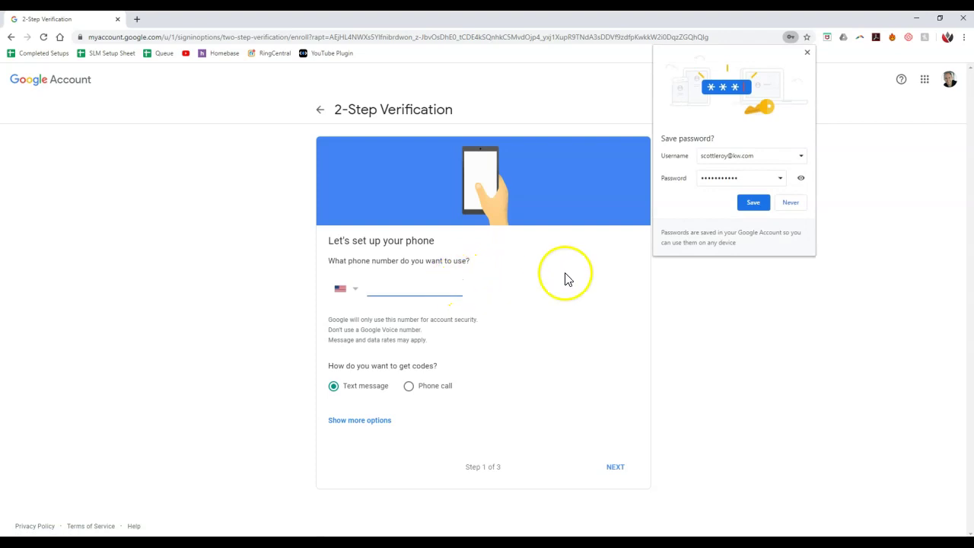
- Dismiss the save-password prompt, enter the phone number, and send a text-message code
click(807, 52)
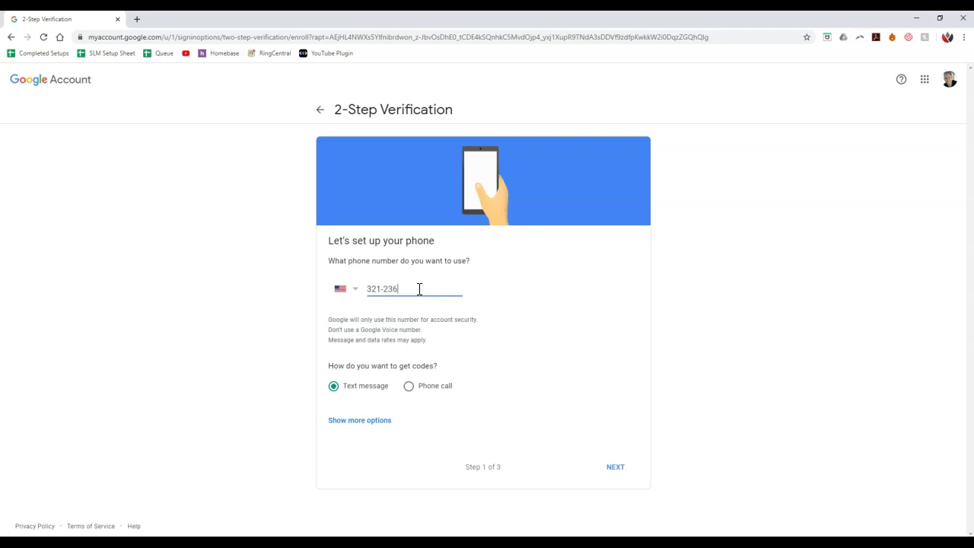
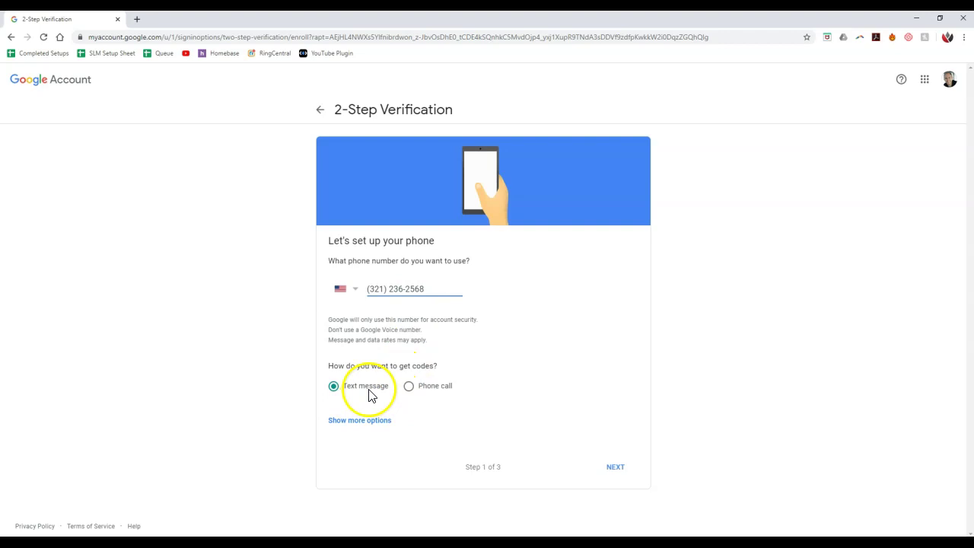
click(370, 424)
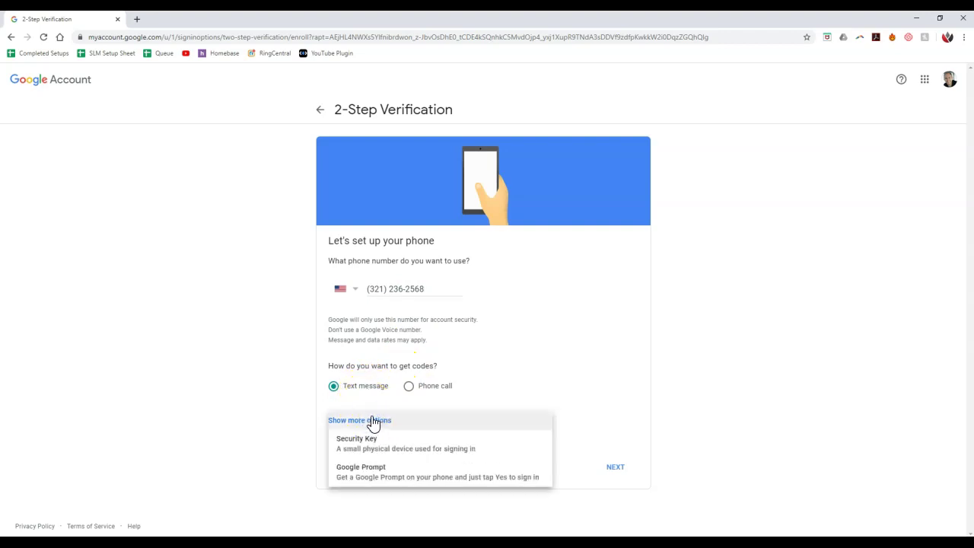
click(577, 371)
click(617, 469)
click(616, 469)
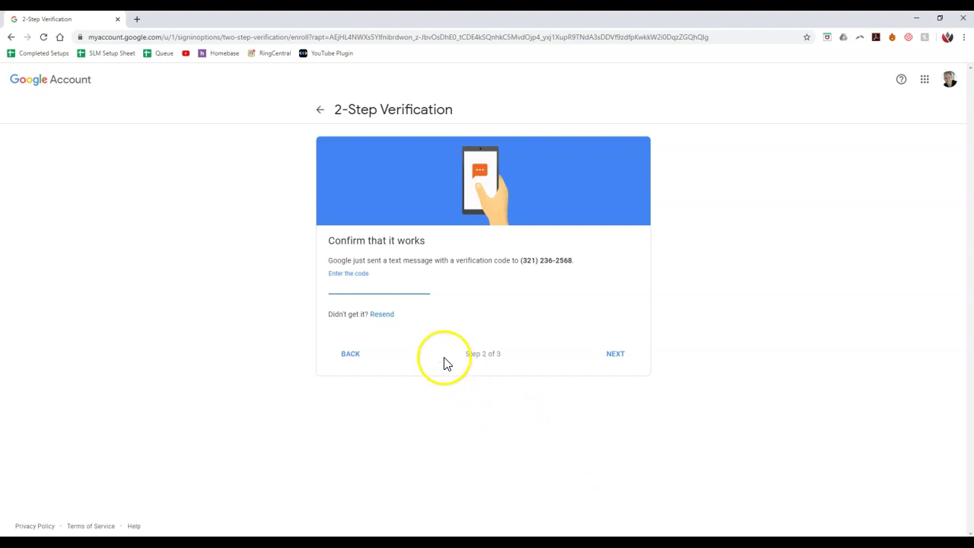
- Submit the code received by text message, then confirm TURN ON
click(405, 287)
click(608, 358)
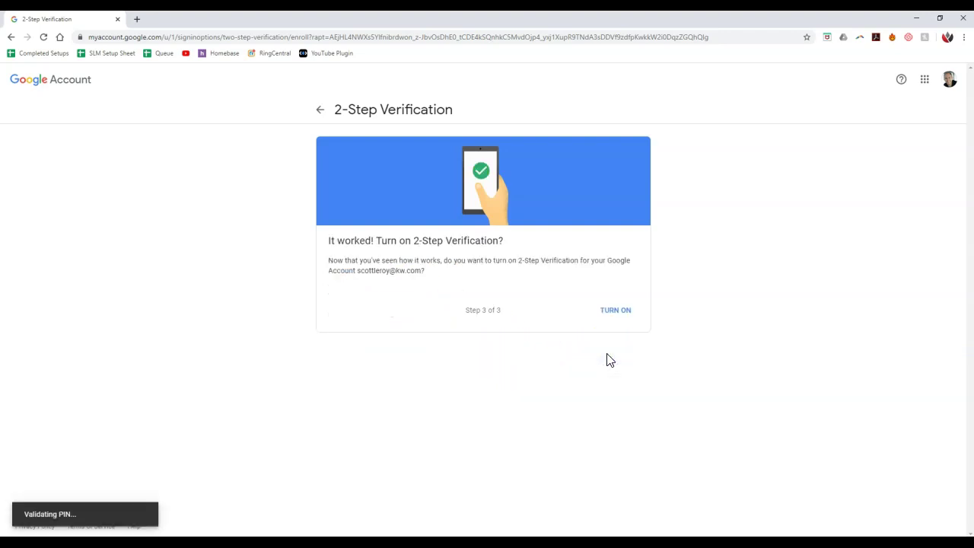
click(616, 312)
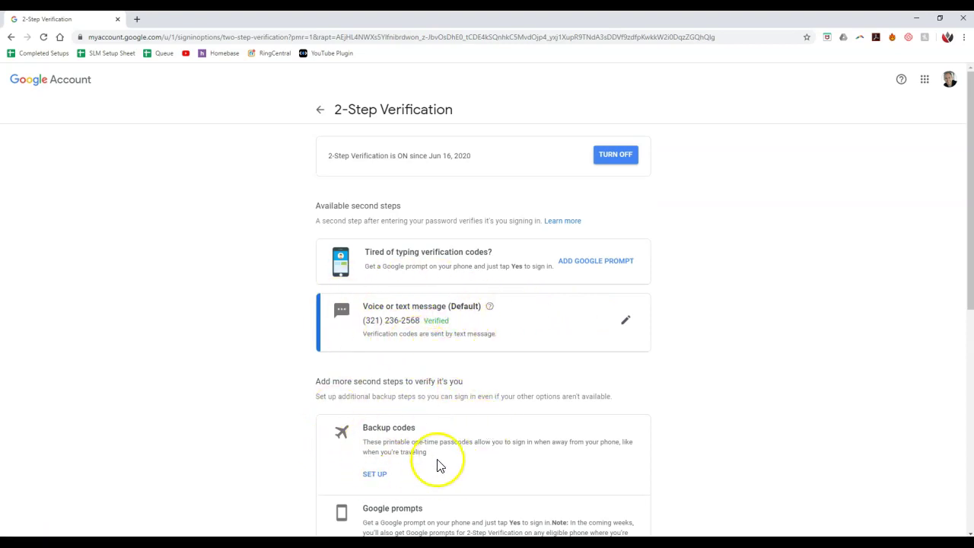
scroll(428, 434, down, 2)
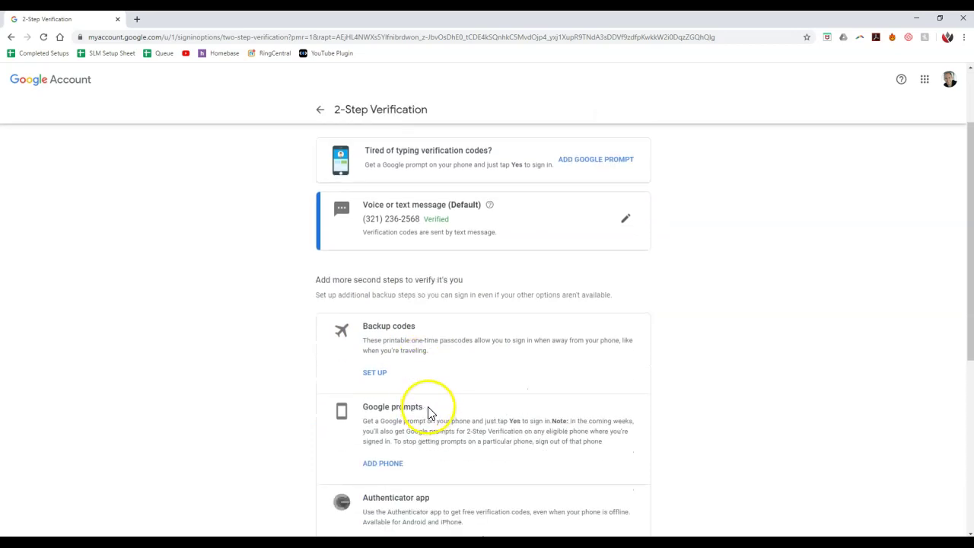
scroll(411, 445, down, 1)
scroll(424, 441, down, 2)
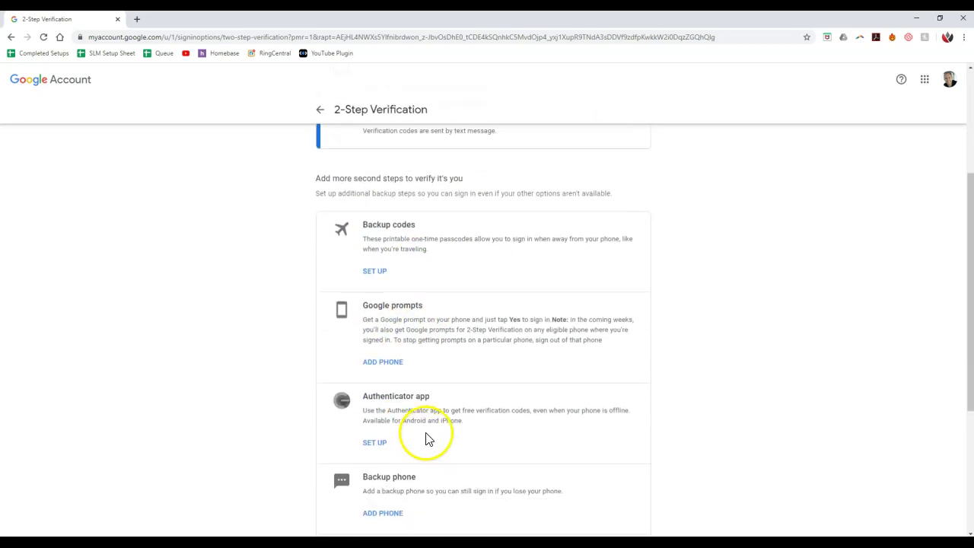
scroll(442, 461, down, 1)
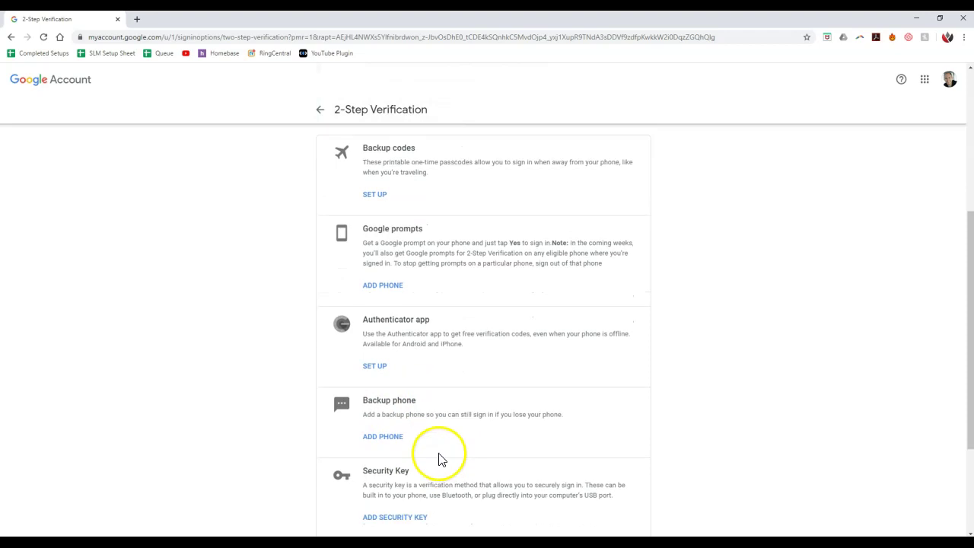
scroll(459, 417, up, 4)
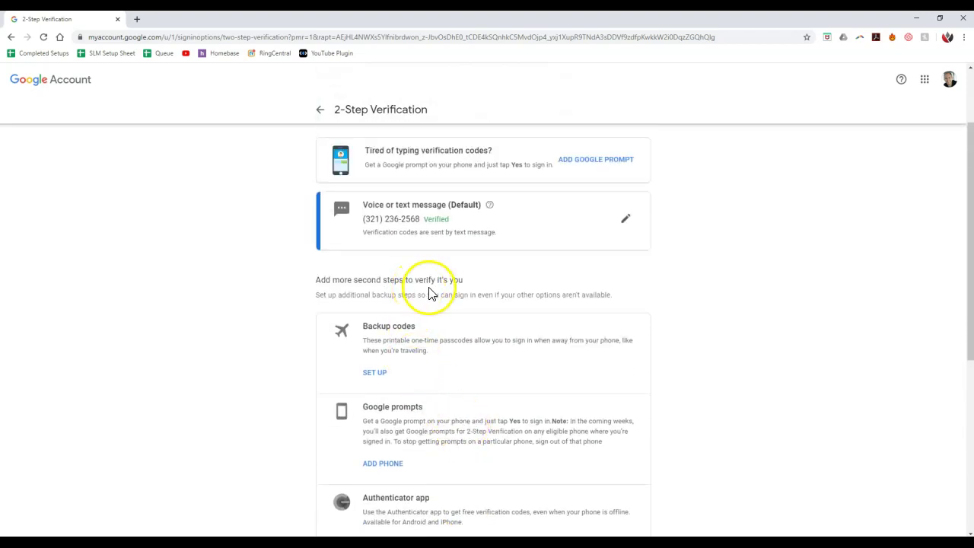
scroll(429, 291, up, 2)
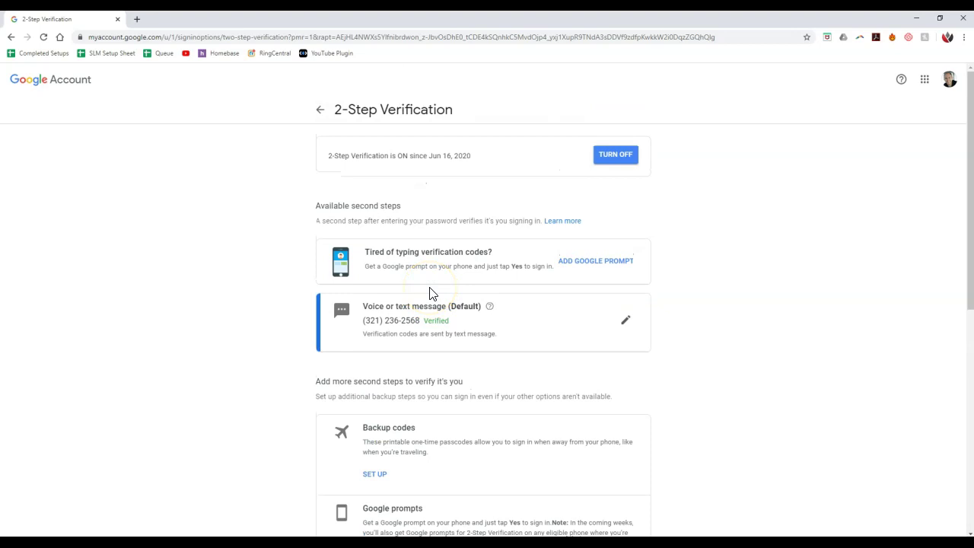